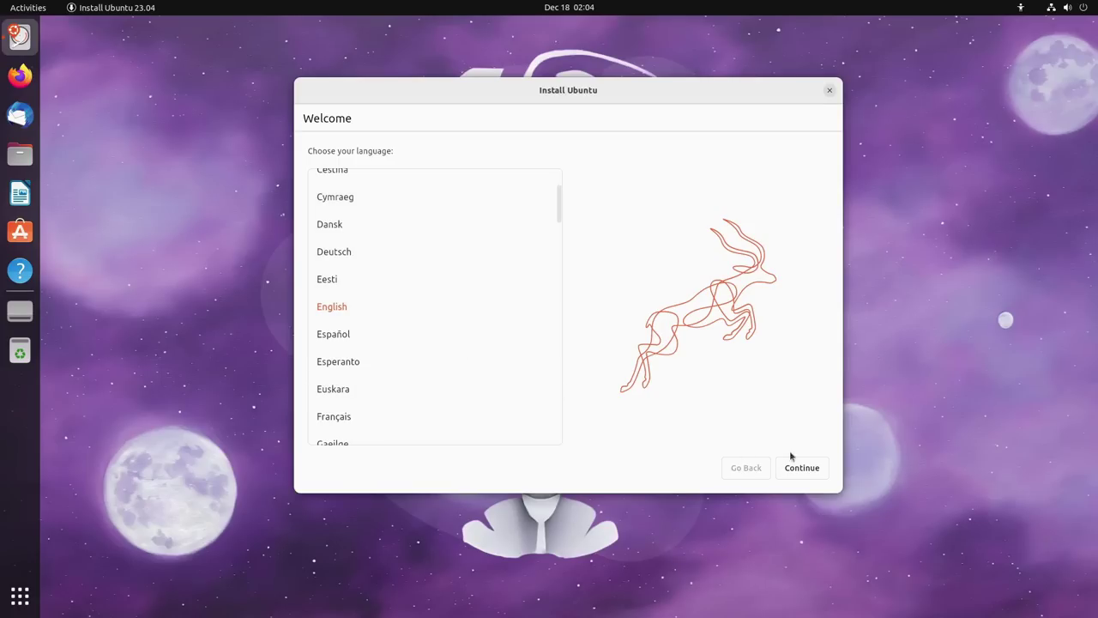
Step: Accept English as the language and choose Install Ubuntu rather than Try Ubuntu
left_click(812, 468)
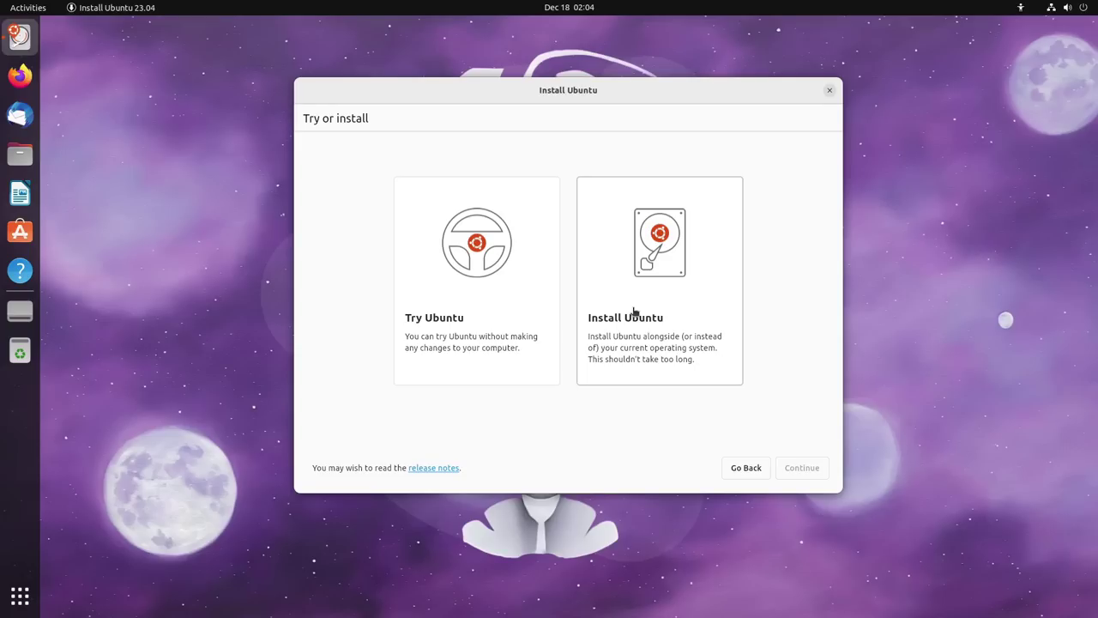
left_click(689, 297)
left_click(800, 469)
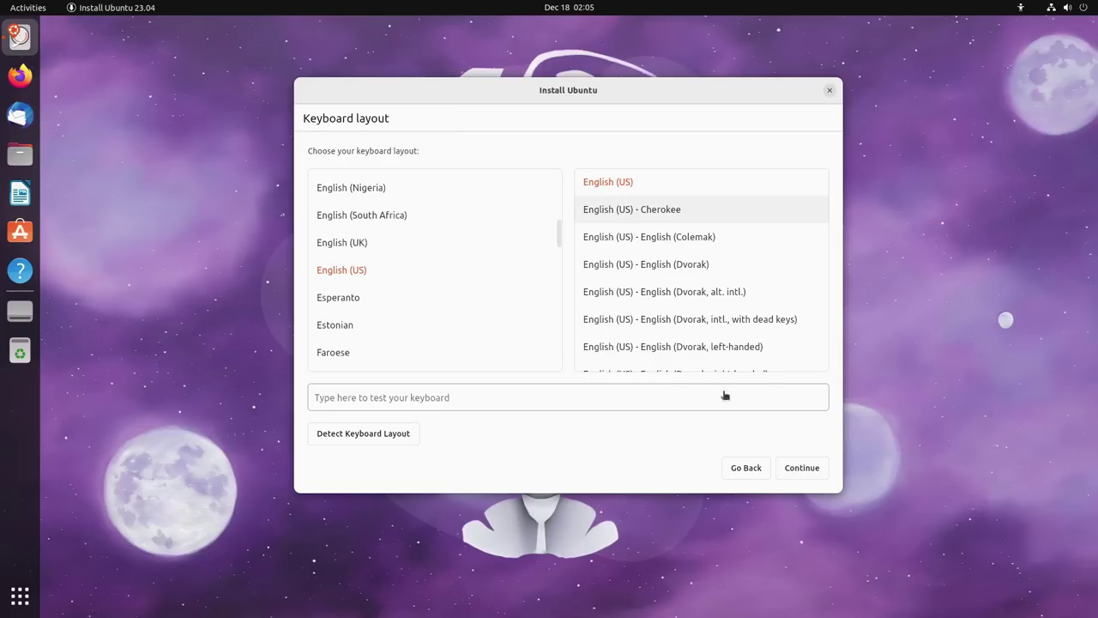
Step: Accept the English (US) keyboard layout and keep the wired internet connection
left_click(799, 470)
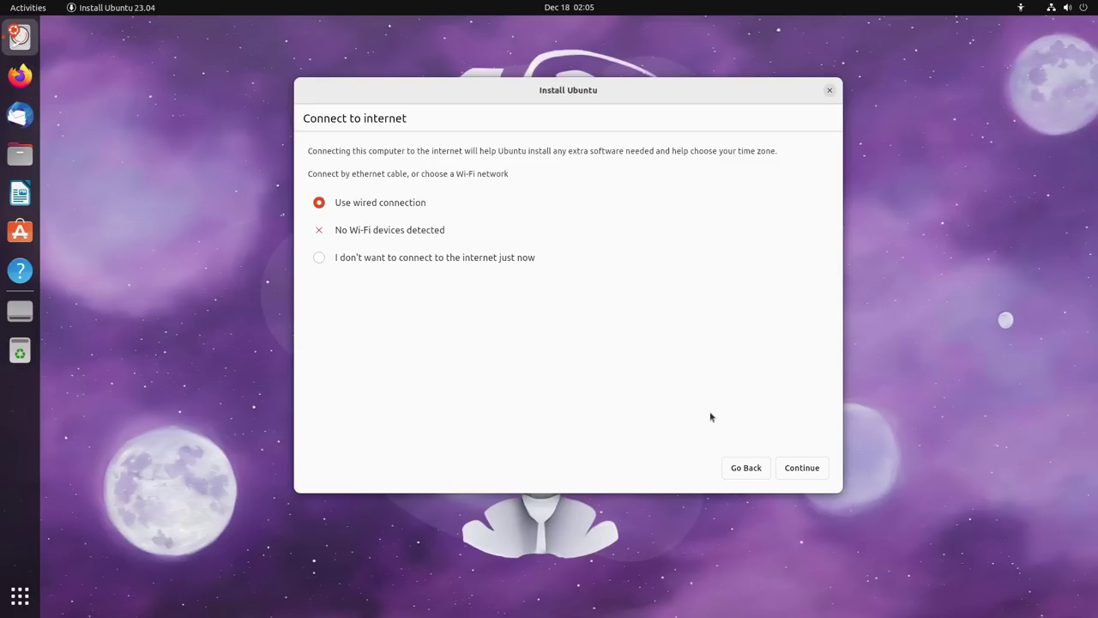
left_click(808, 477)
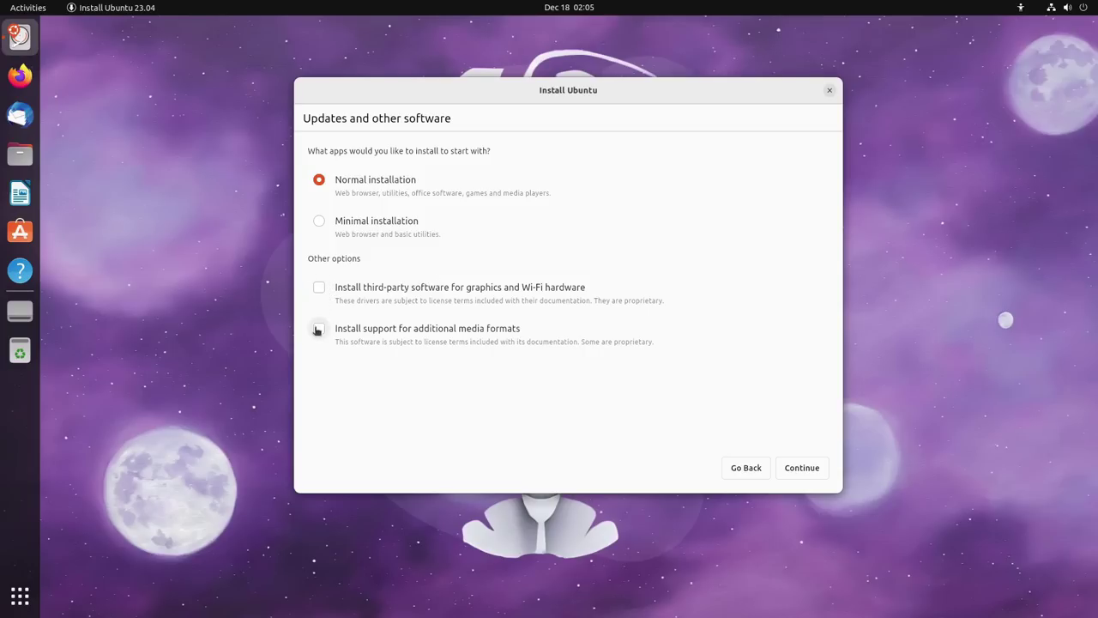
Step: Include third-party graphics and Wi-Fi drivers plus additional media format support
left_click(321, 290)
left_click(322, 331)
Step: Accept the software choices and select Something else for manual partitioning
left_click(812, 468)
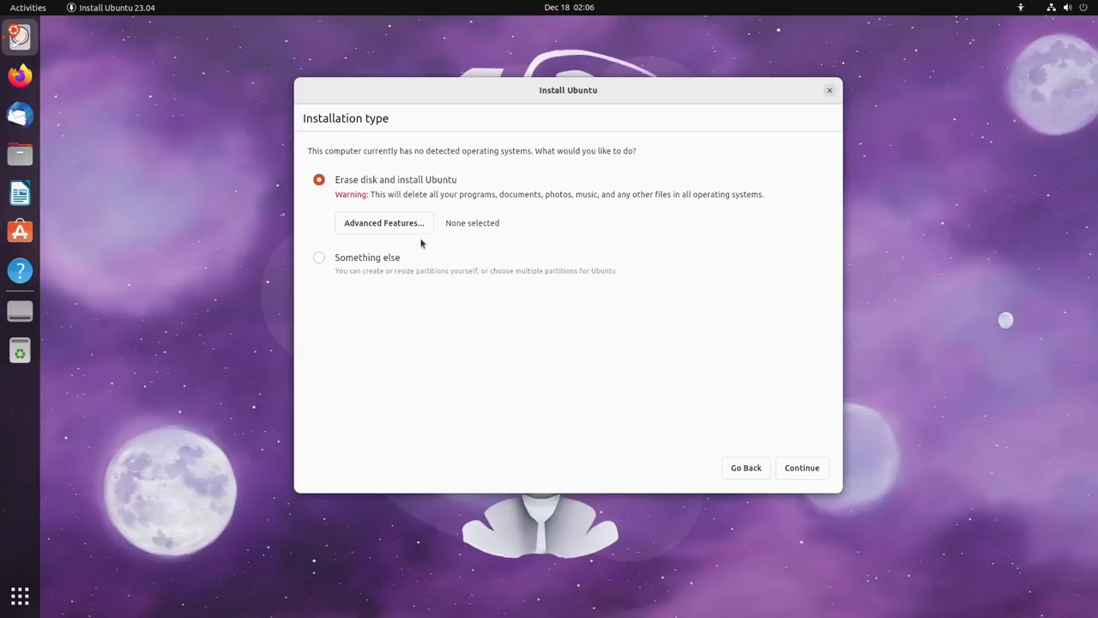
left_click(323, 259)
left_click(804, 471)
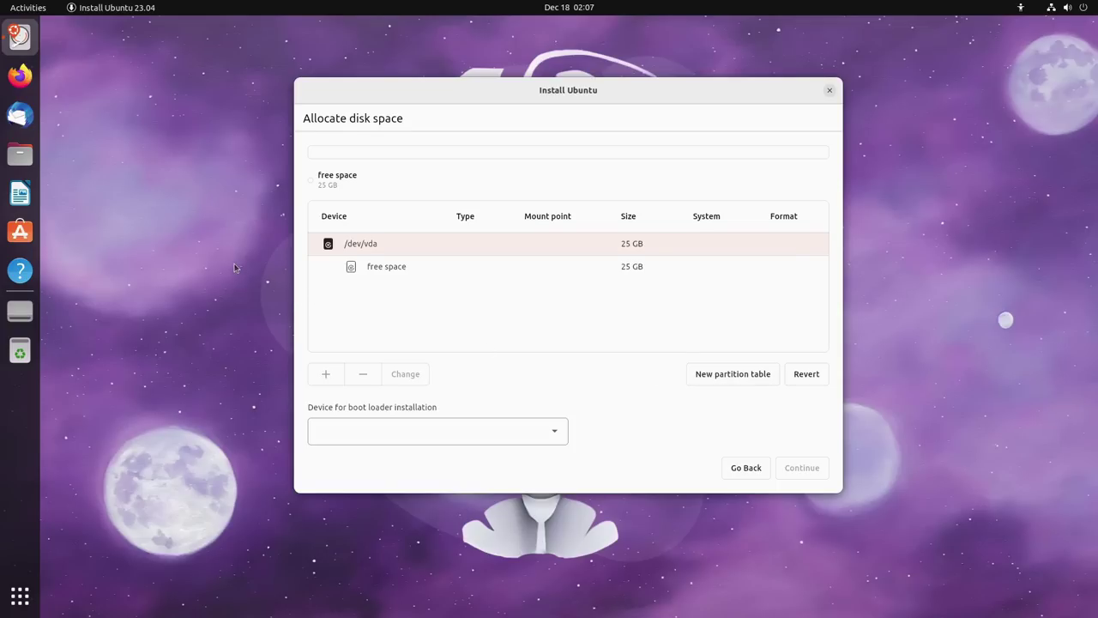
Step: Launch GNOME Settings, switch Appearance to the Dark style, and close Settings
left_click(19, 596)
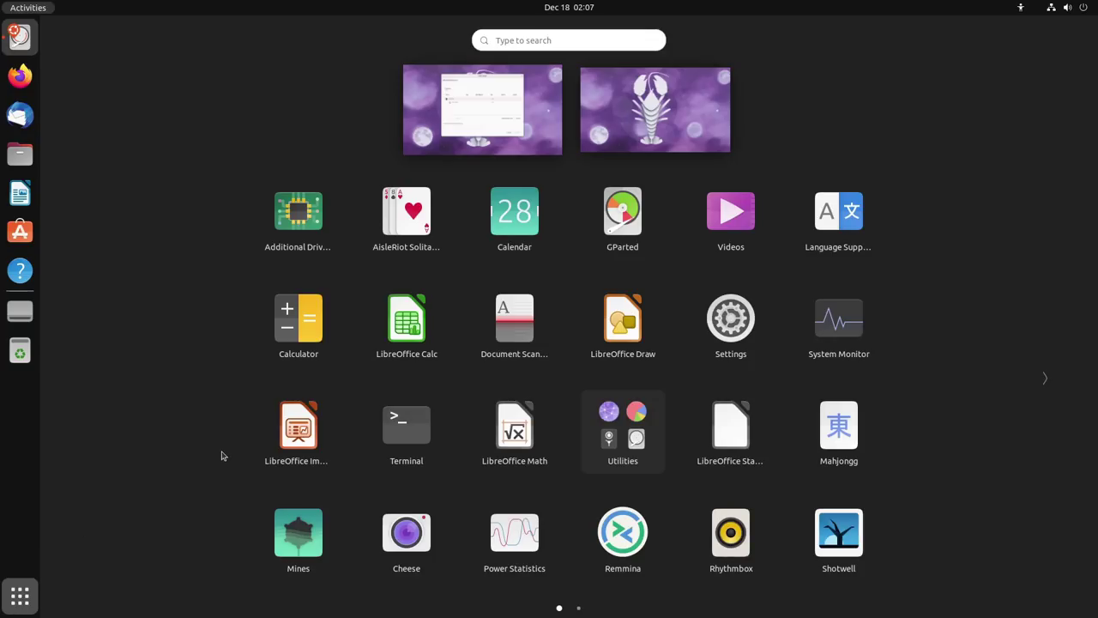
type("ss")
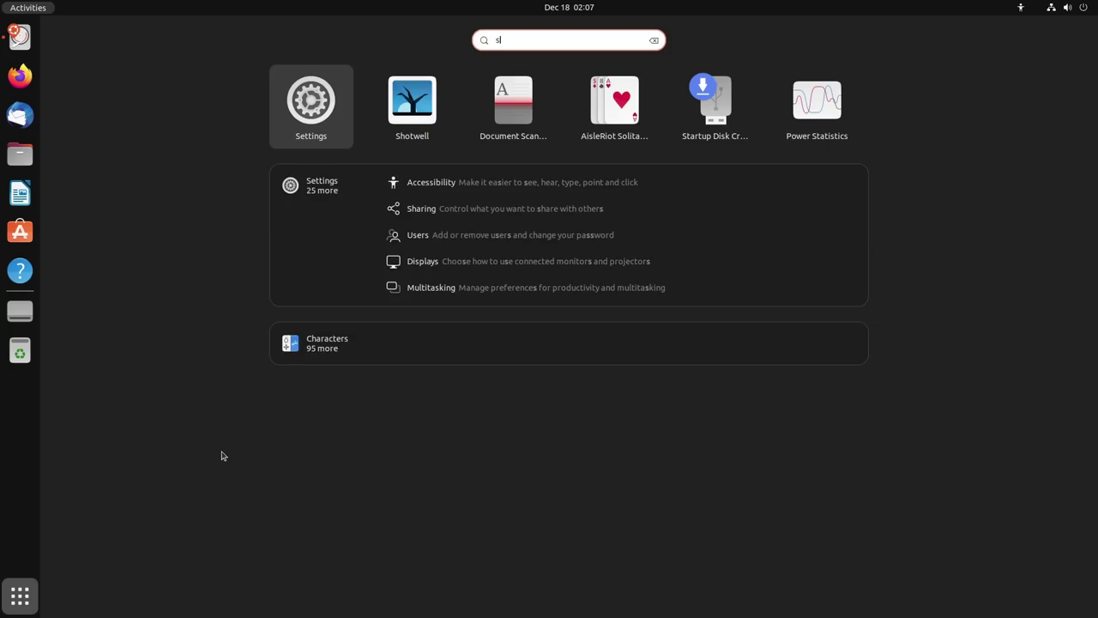
type("ettin")
key("Return")
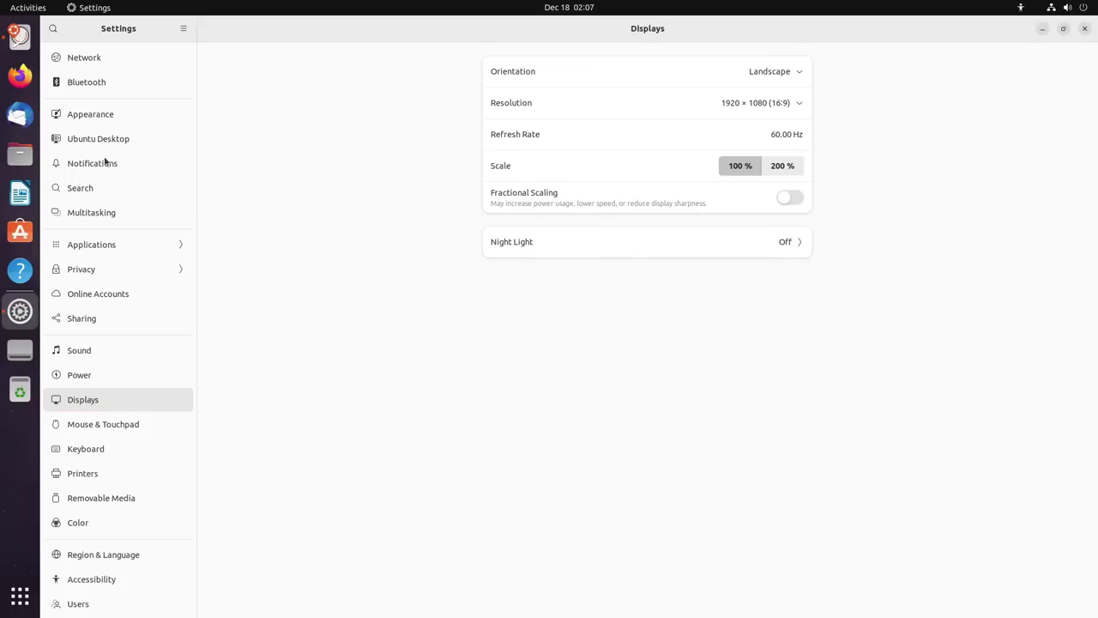
left_click(106, 115)
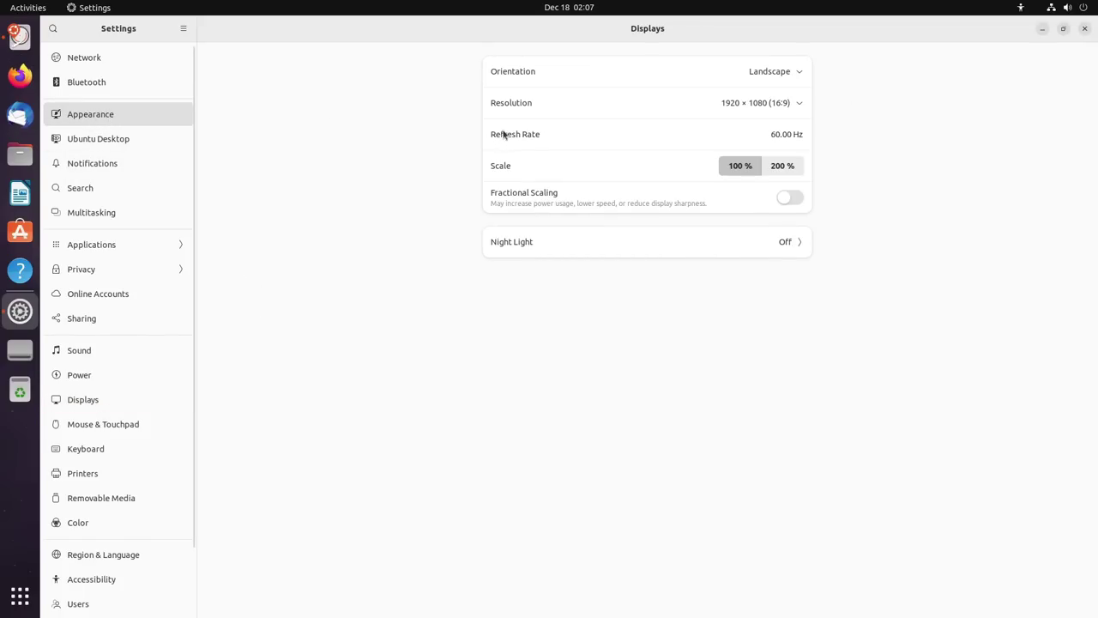
left_click(168, 111)
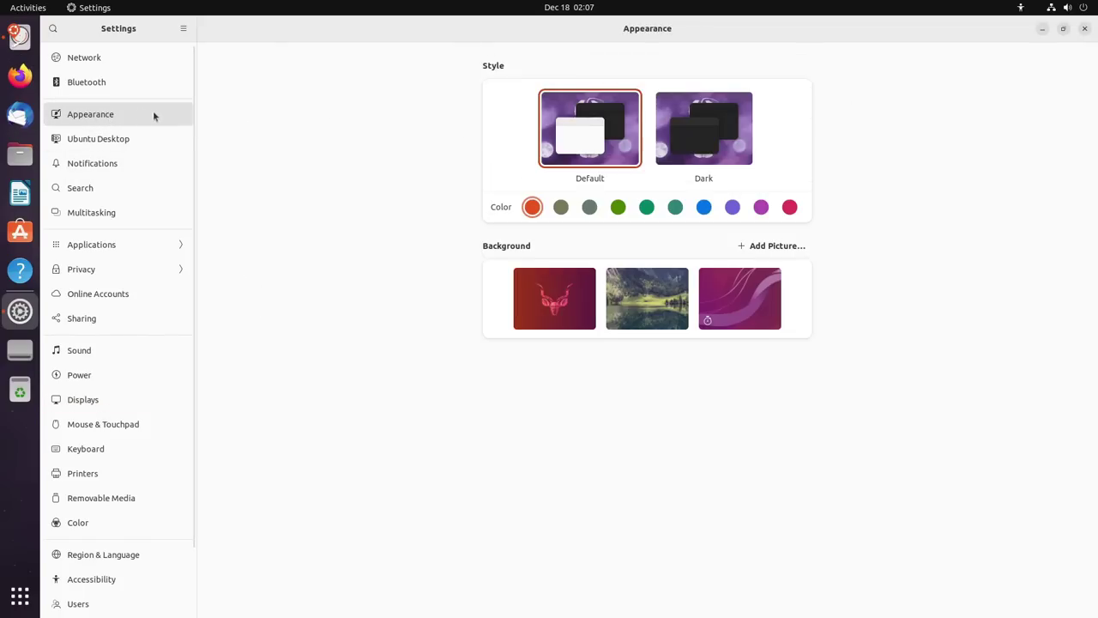
left_click(723, 132)
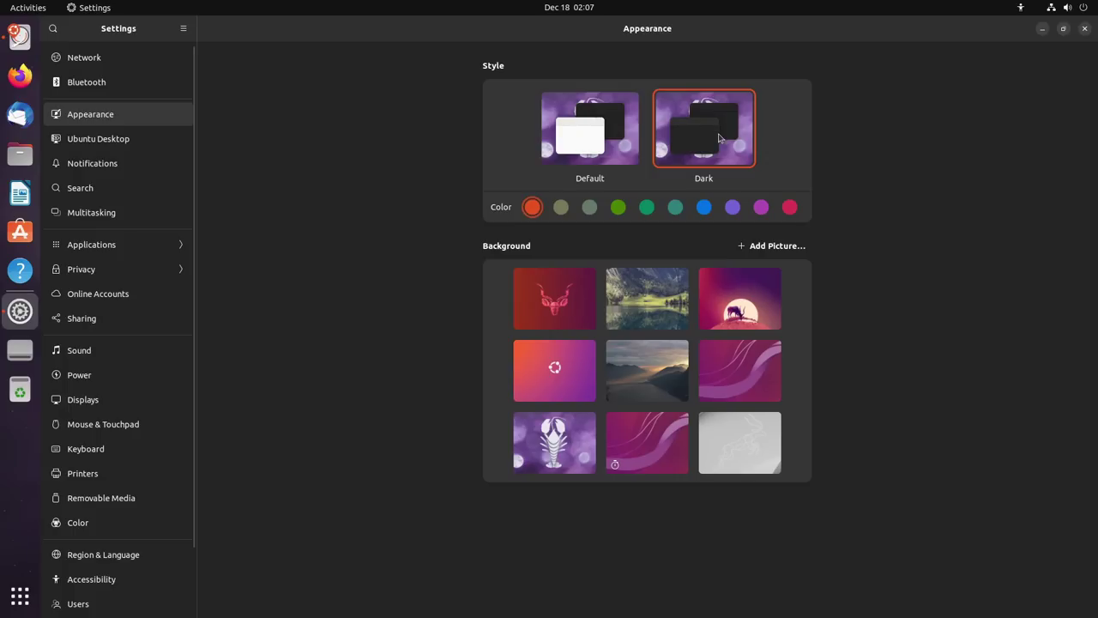
left_click(1085, 28)
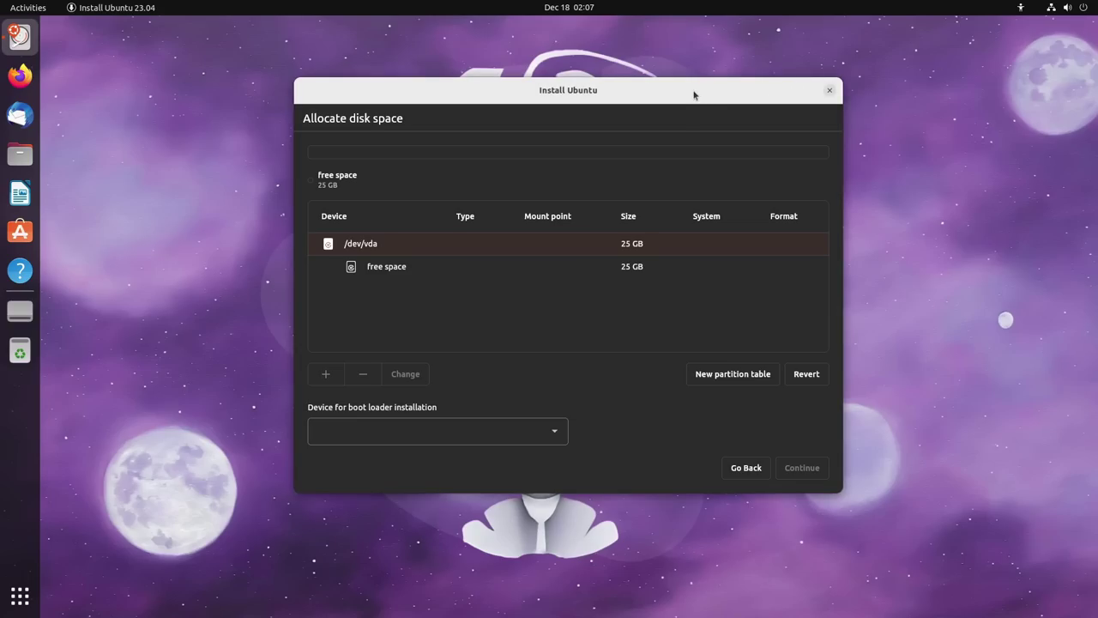
Step: Drag the installer window right and up, then back left and down
left_click_drag(694, 95, 774, 78)
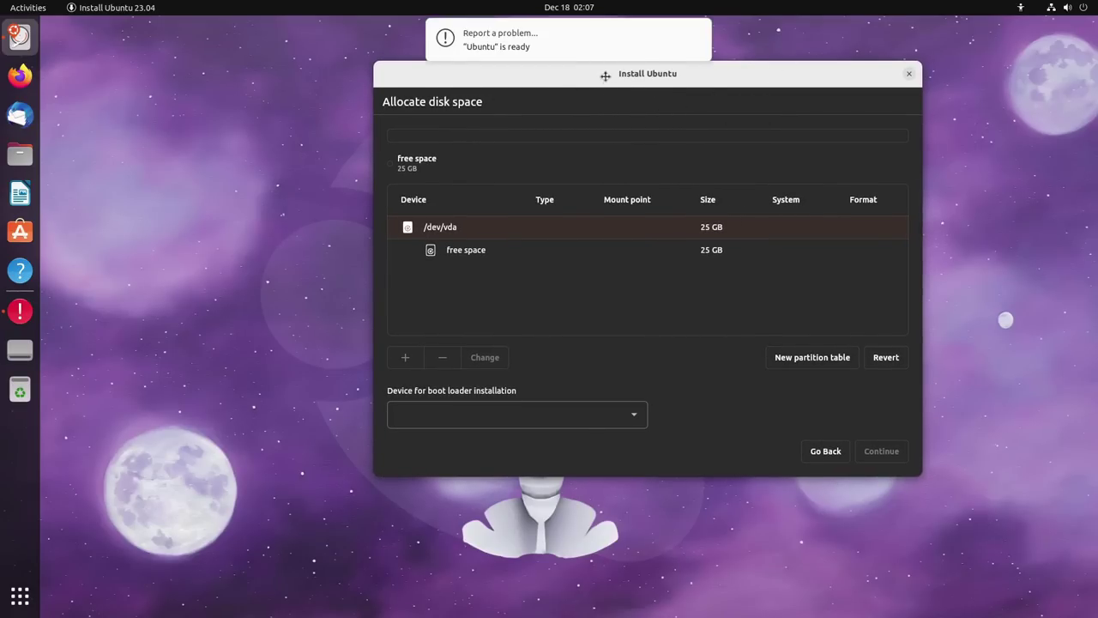
left_click_drag(605, 77, 569, 110)
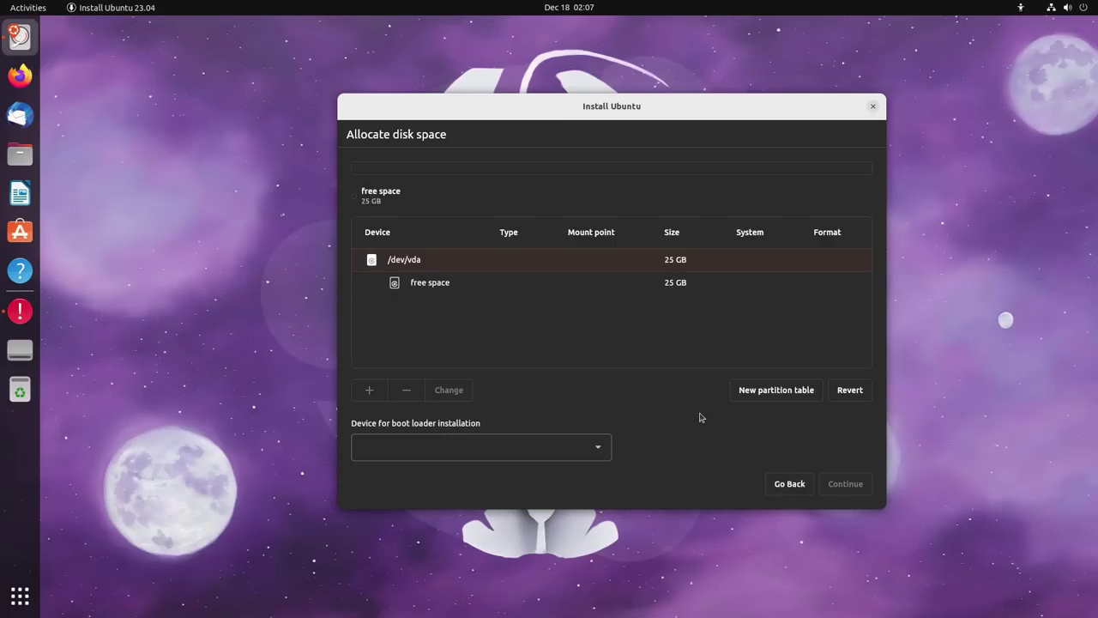
Step: Go back and choose Erase disk and install Ubuntu with no advanced features
left_click(789, 483)
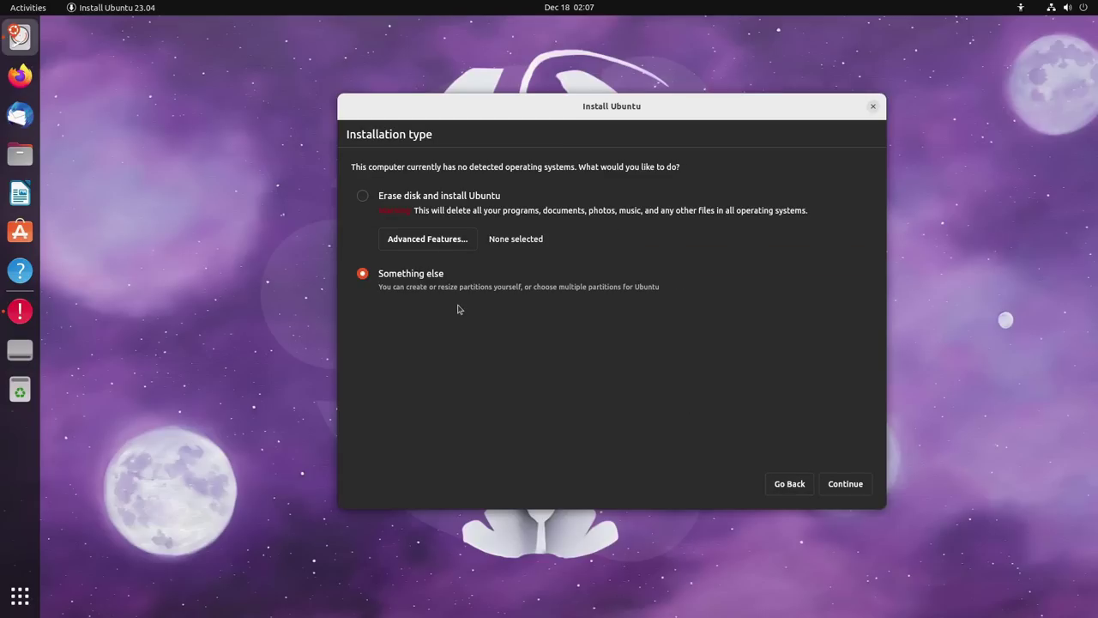
left_click(362, 195)
left_click(455, 242)
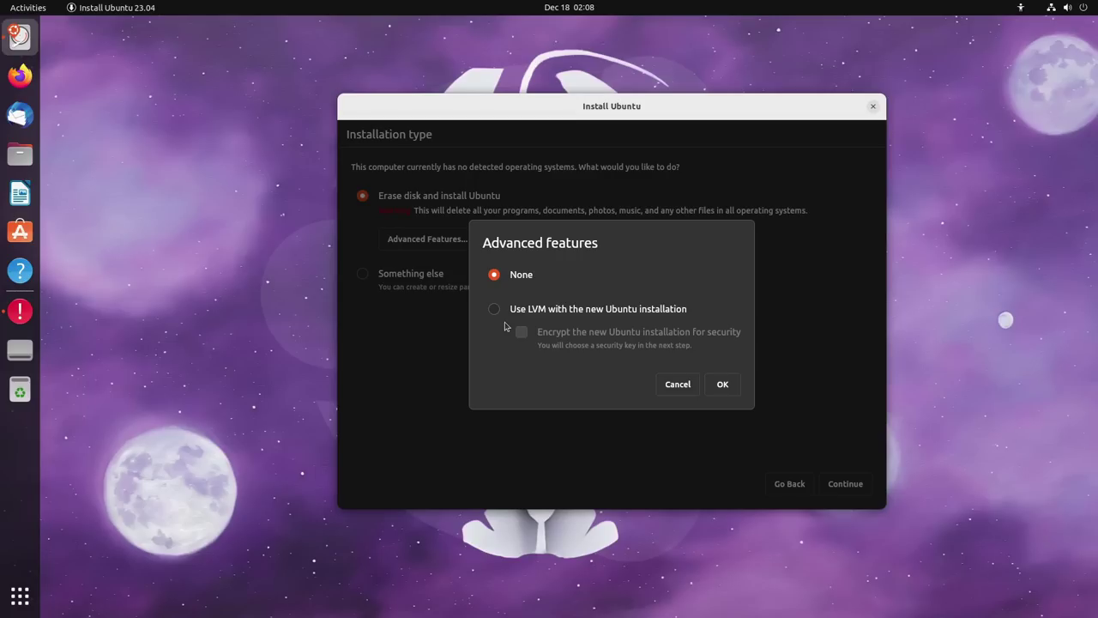
left_click(675, 383)
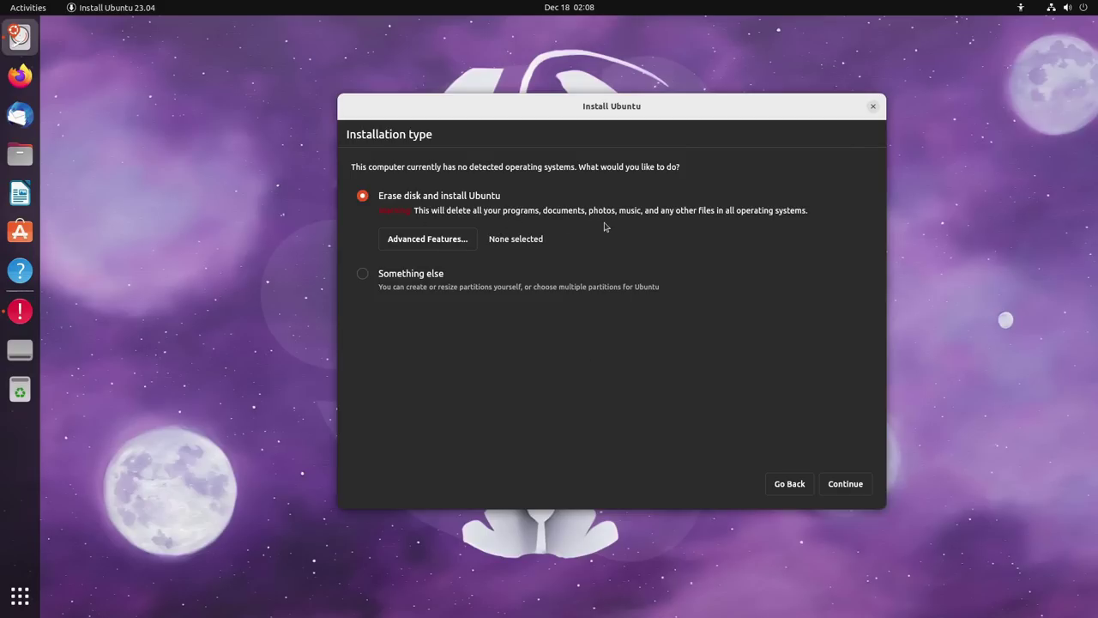
left_click(846, 486)
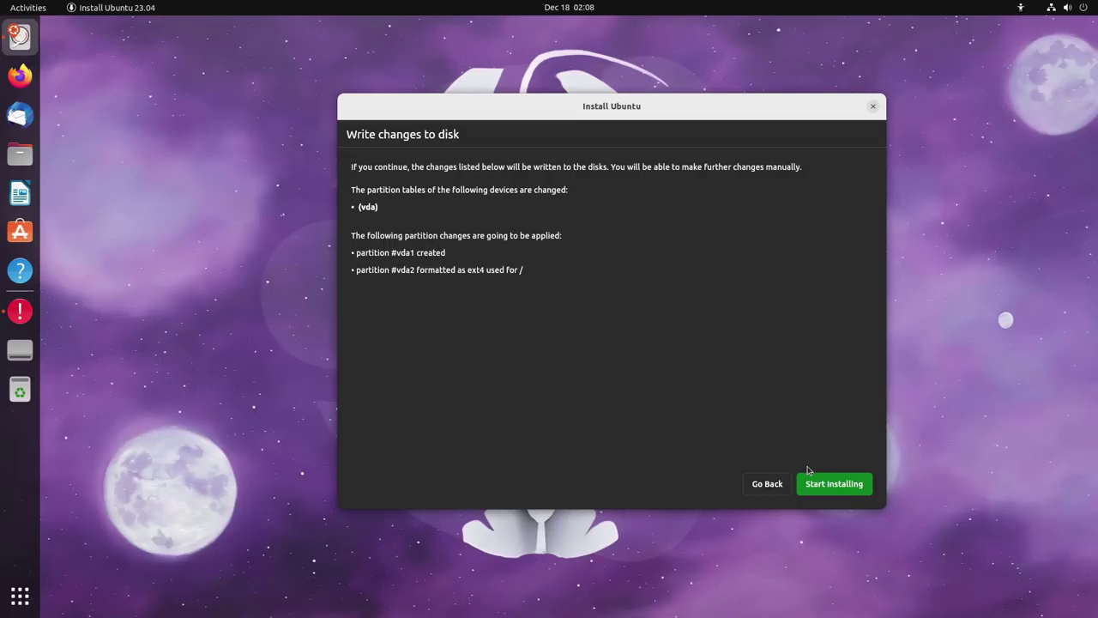
Step: Confirm writing the disk changes and start the installation
left_click(837, 488)
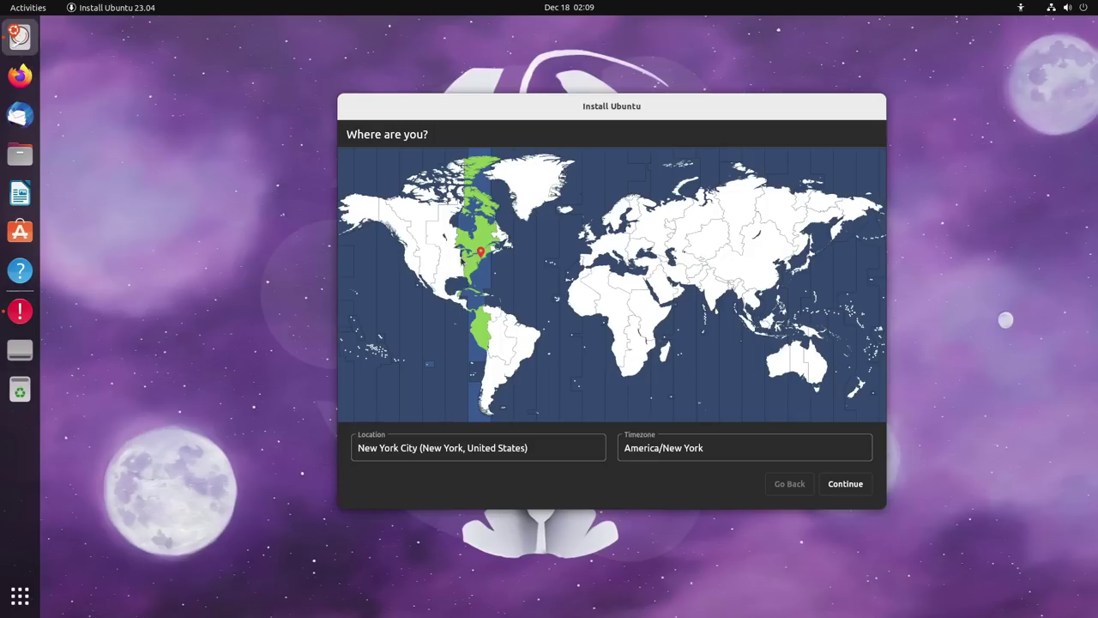
Step: Set the location to Battle Creek, Michigan with the America/Detroit time zone
left_click(464, 256)
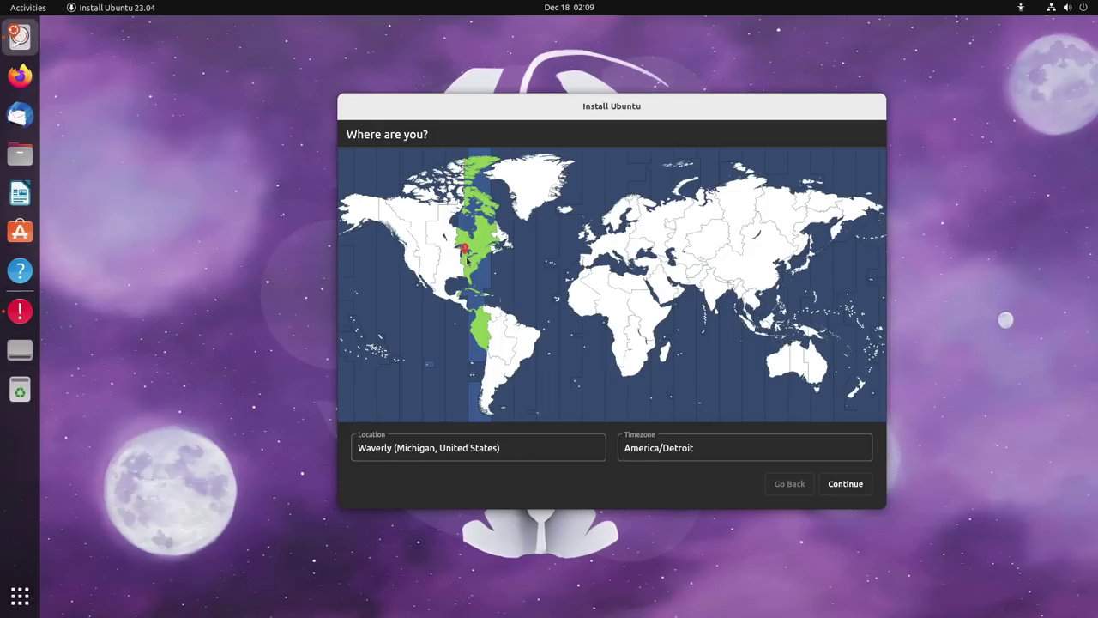
left_click(476, 262)
left_click(465, 259)
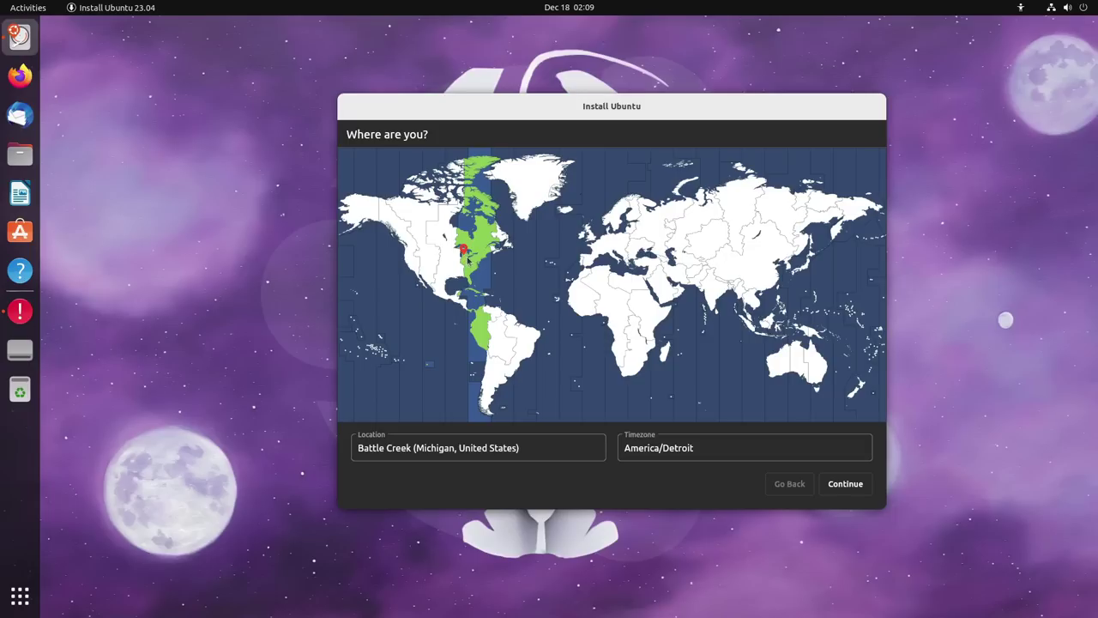
left_click(843, 485)
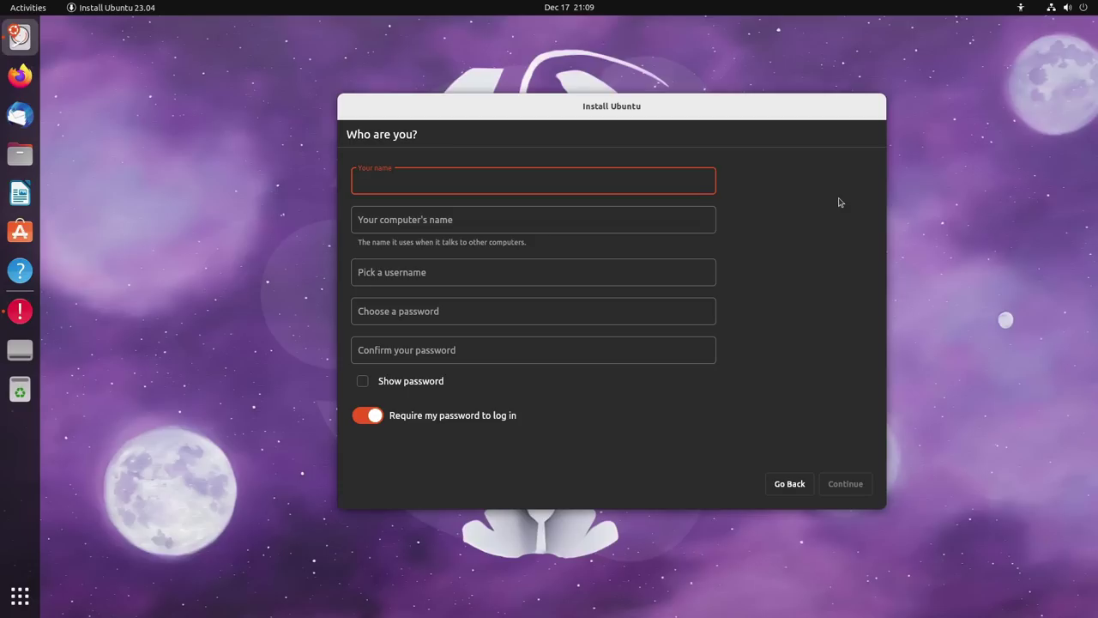
Step: Enter the user's name and set the computer name to lunarvm
type("Matt")
key("Tab")
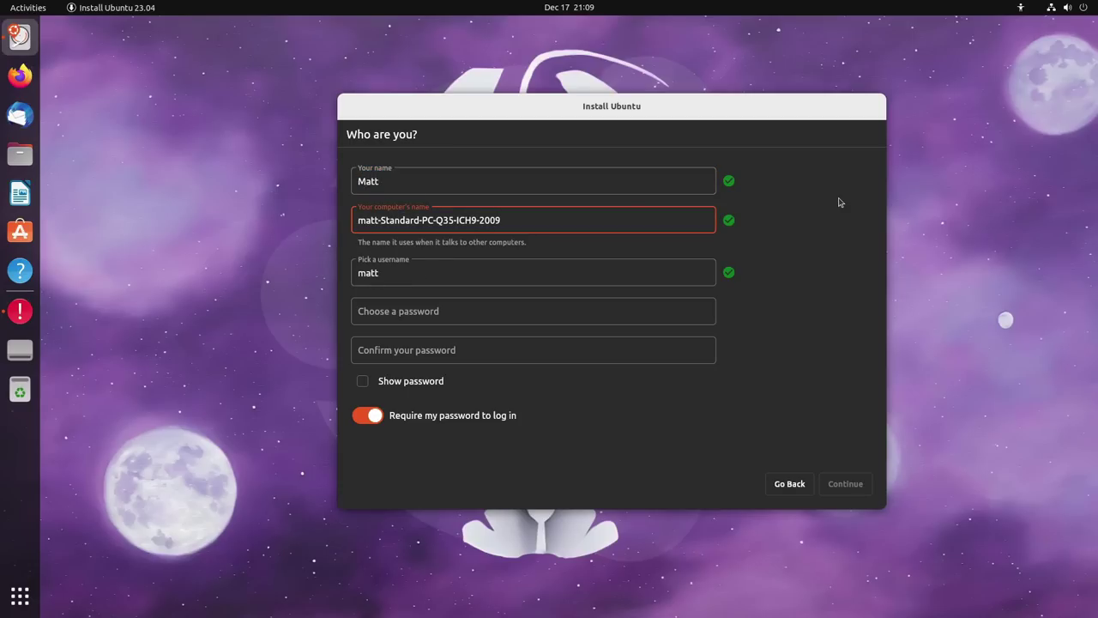
key("BackSpace")
type("lunarvm")
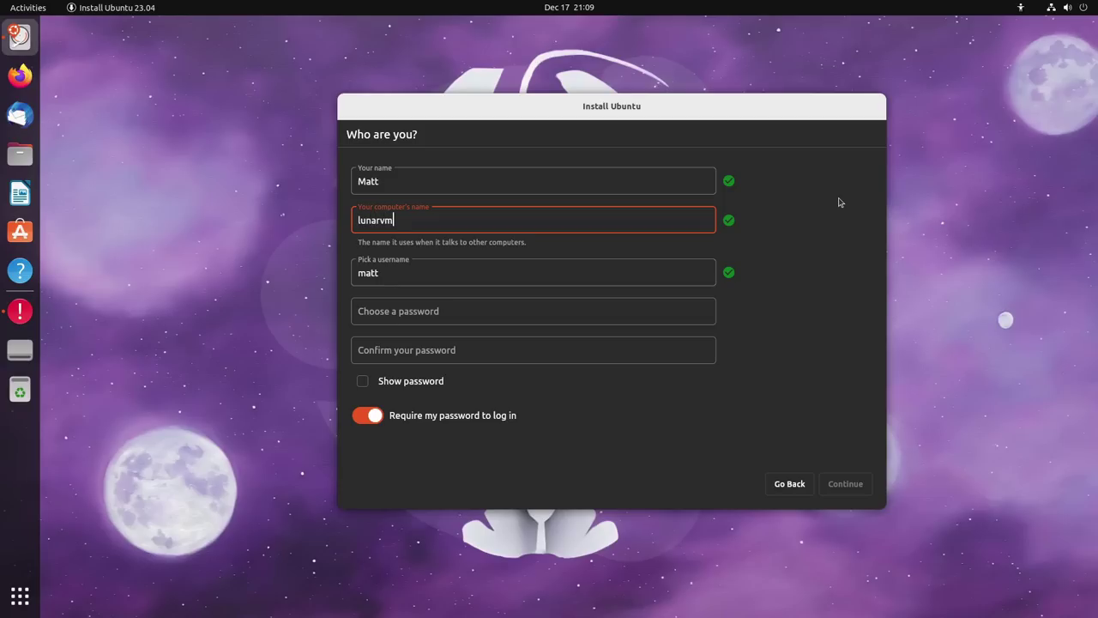
key("Tab")
key("Tab")
Step: Enter and confirm the account password, then accept the account details
type("p")
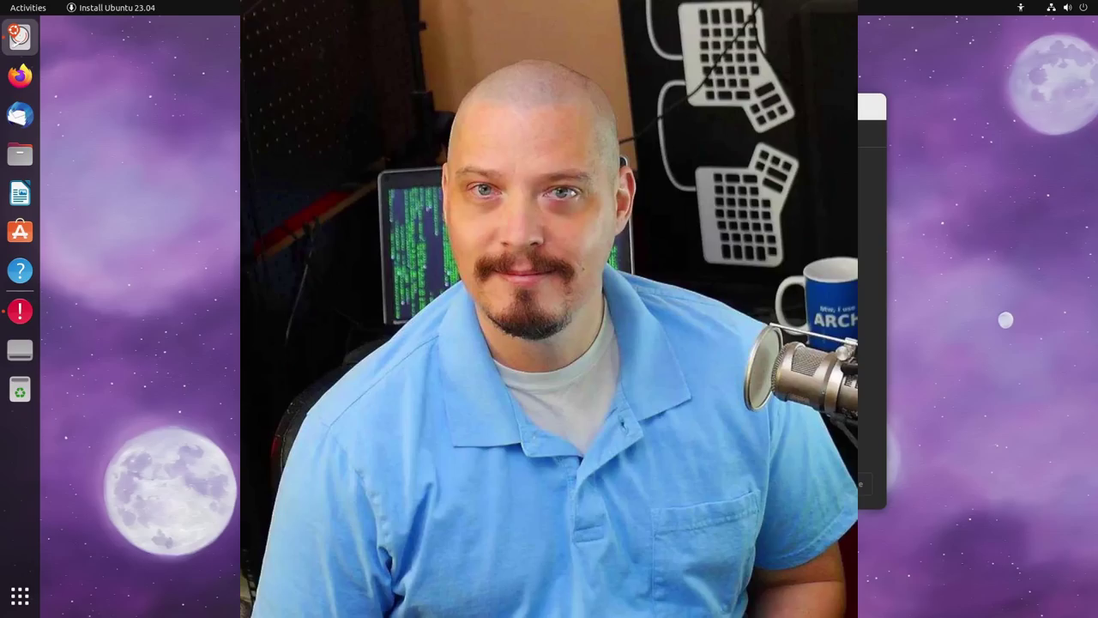
key("Tab")
type("pa")
key("BackSpace")
key("BackSpace")
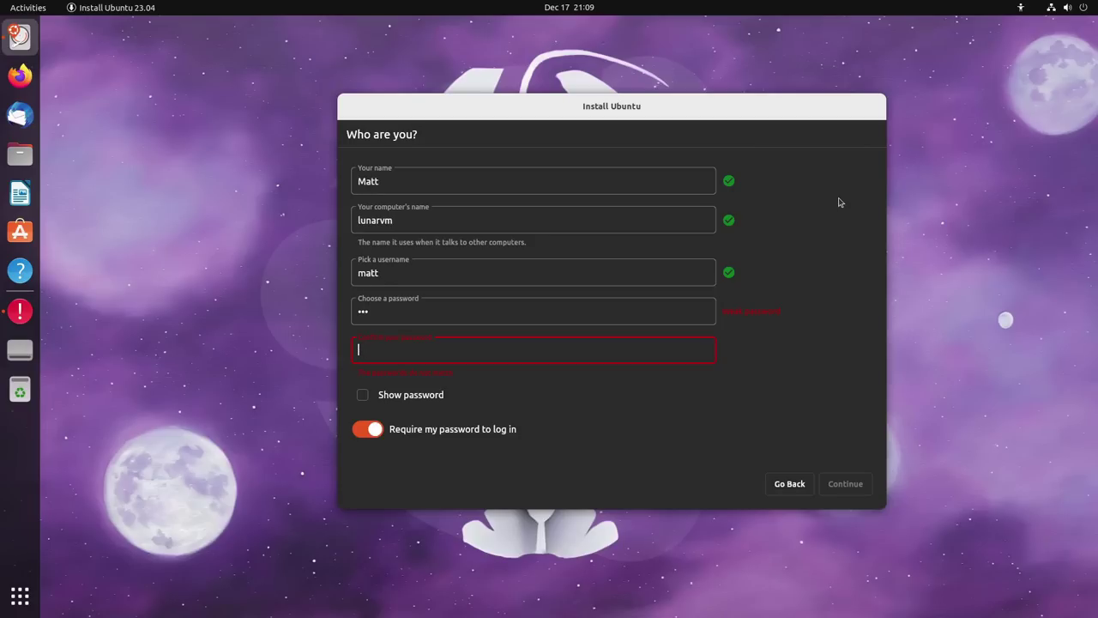
type("pas")
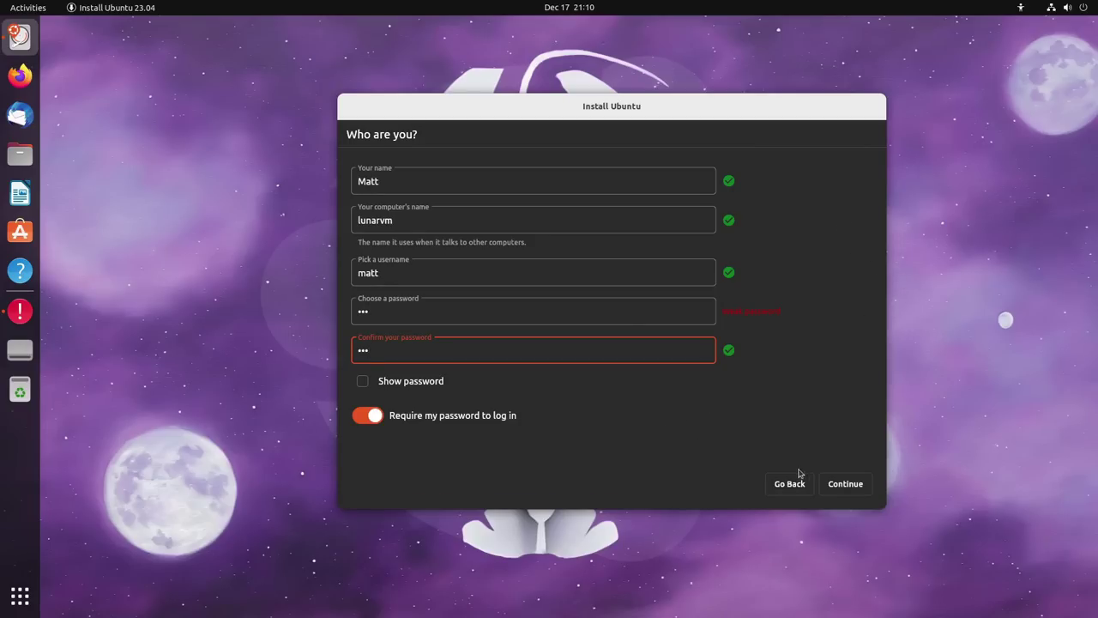
left_click(845, 480)
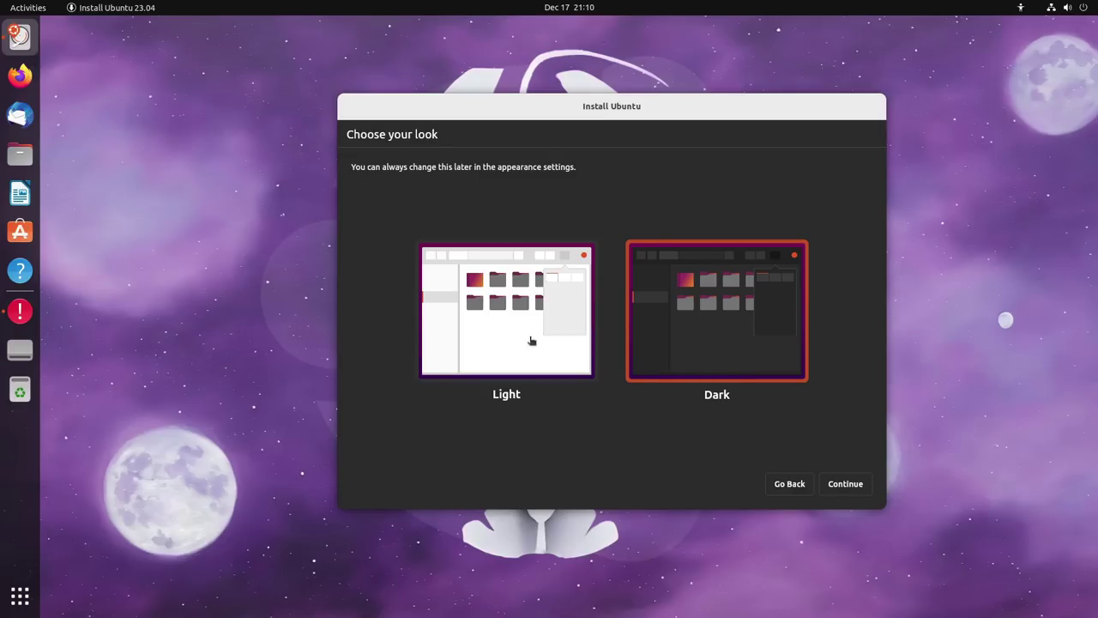
Step: Confirm the Dark look so the Ubuntu 23.04 installation begins
left_click(844, 486)
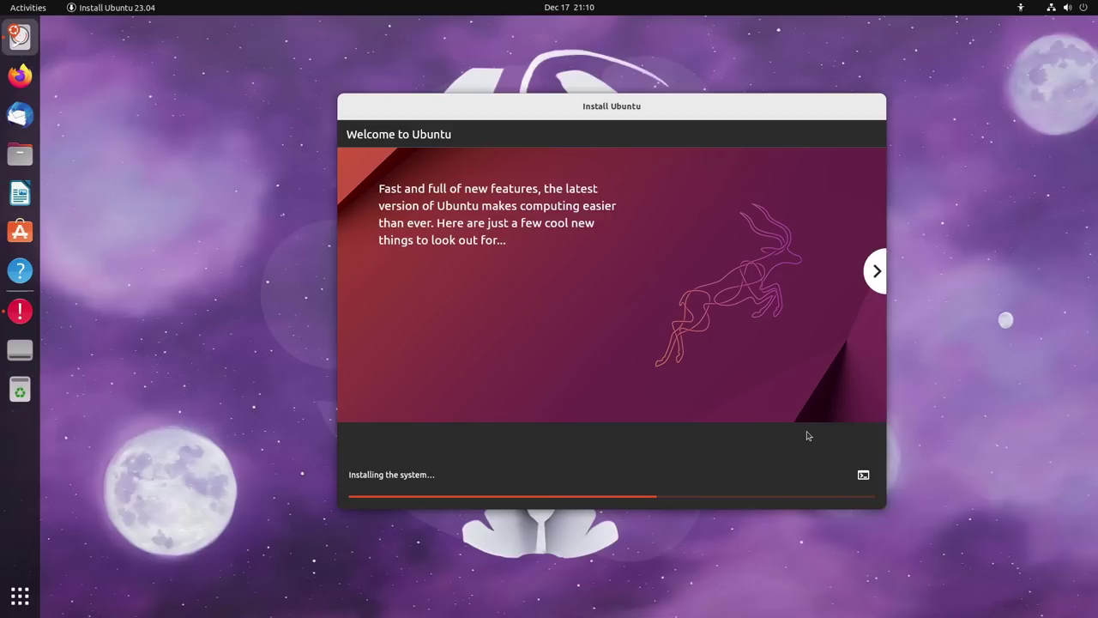